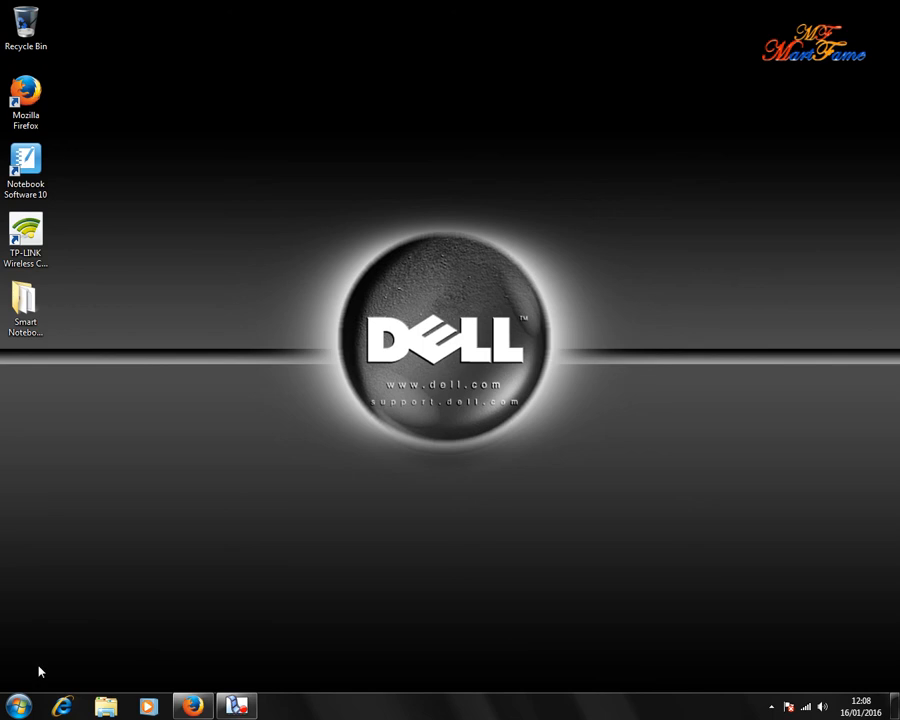
- Search the computer for "CREAT AND FOR" and open the tool for creating and formatting hard disk partitions
click(18, 707)
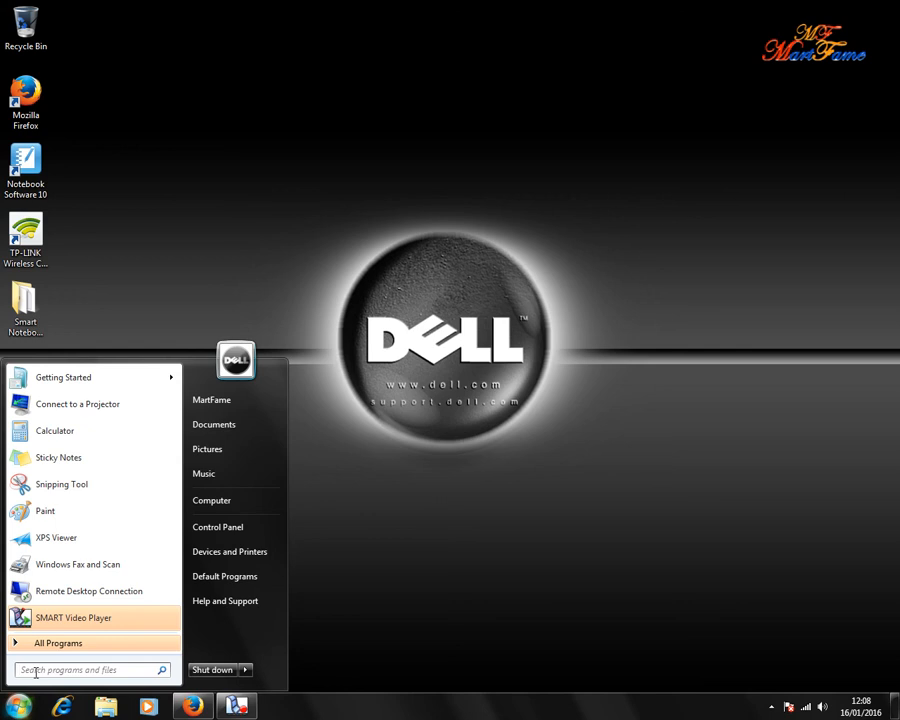
click(88, 671)
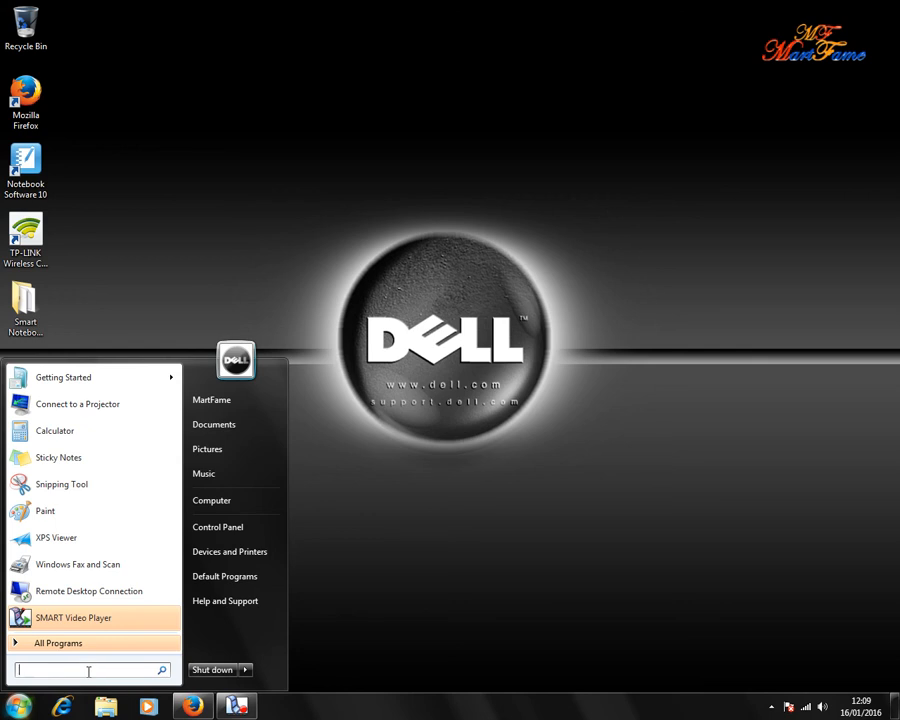
text(CREAT)
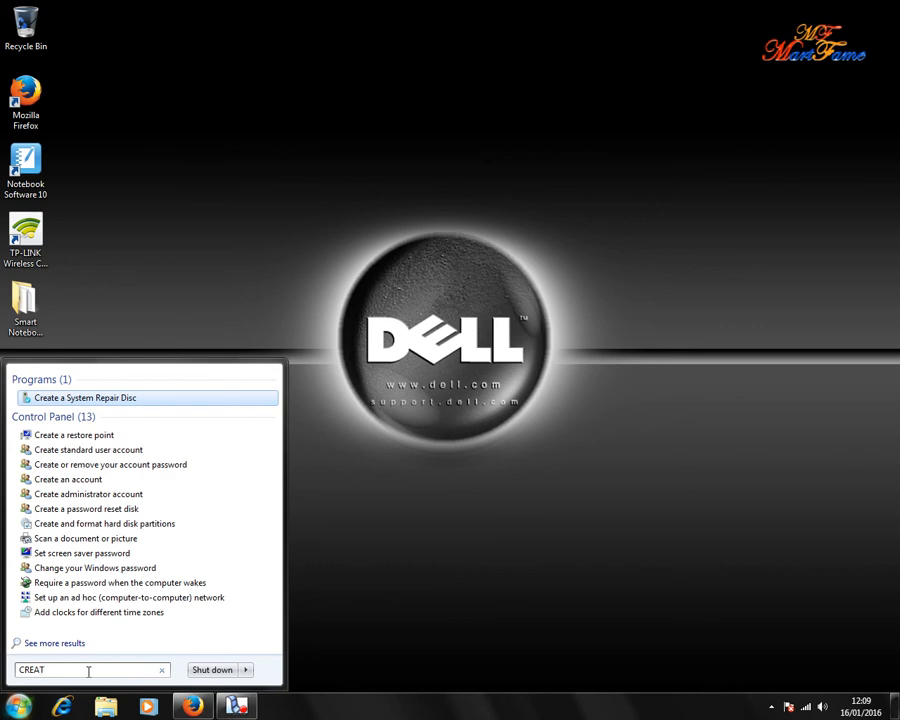
text(AND FOR)
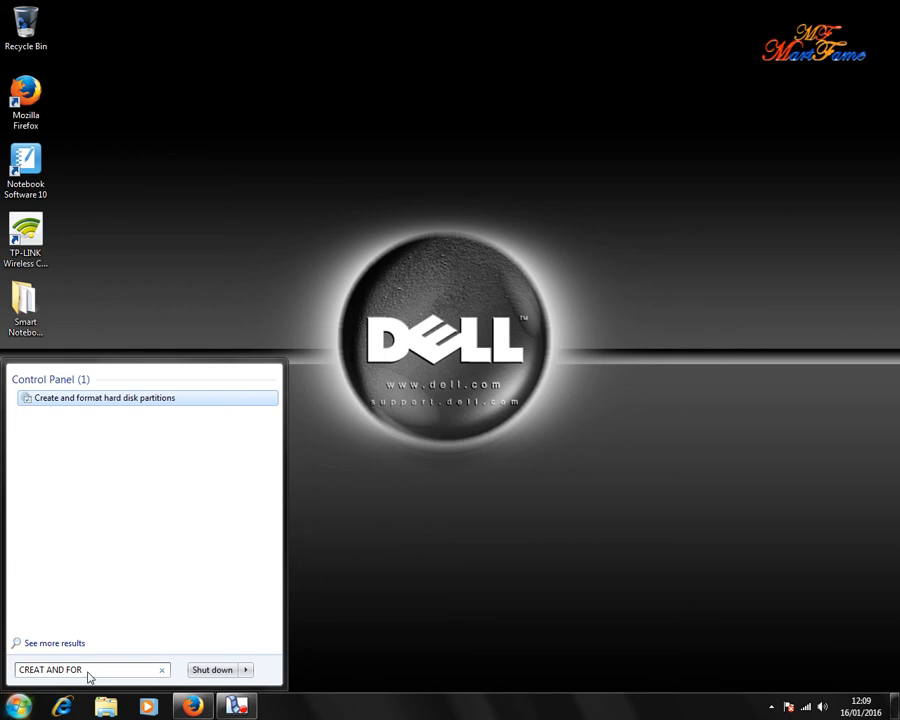
key(Return)
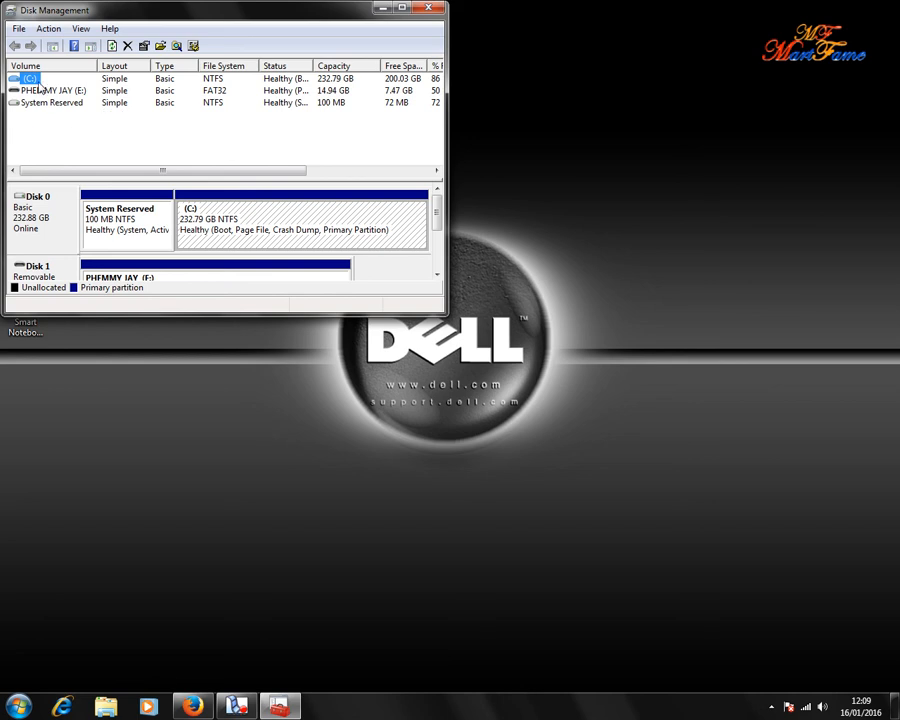
- Examine the operations available for the C: volume, then close Disk Management
right_click(223, 218)
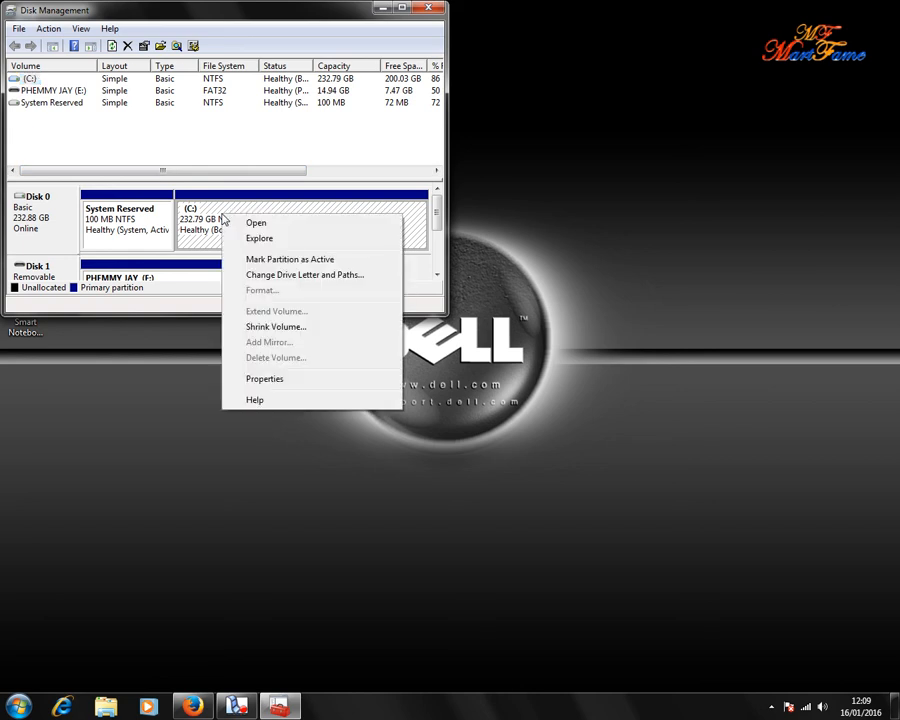
click(200, 218)
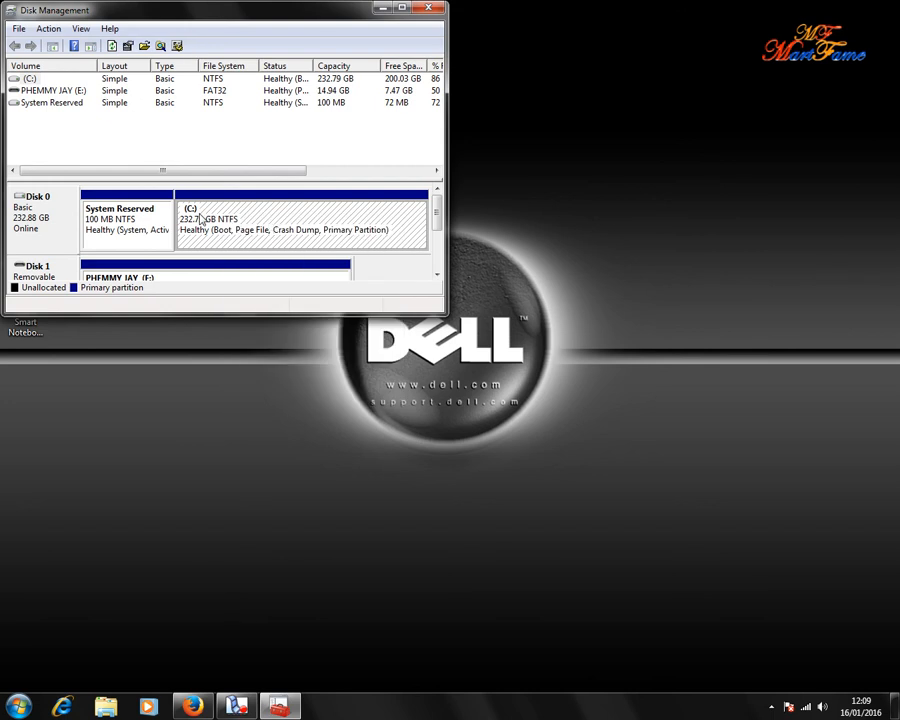
right_click(270, 226)
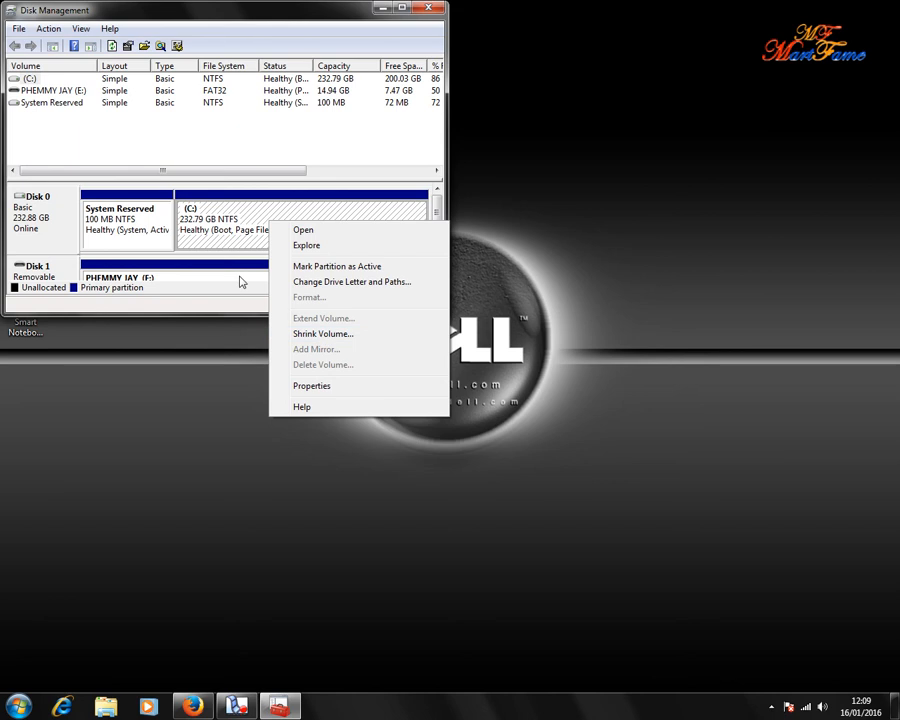
click(30, 79)
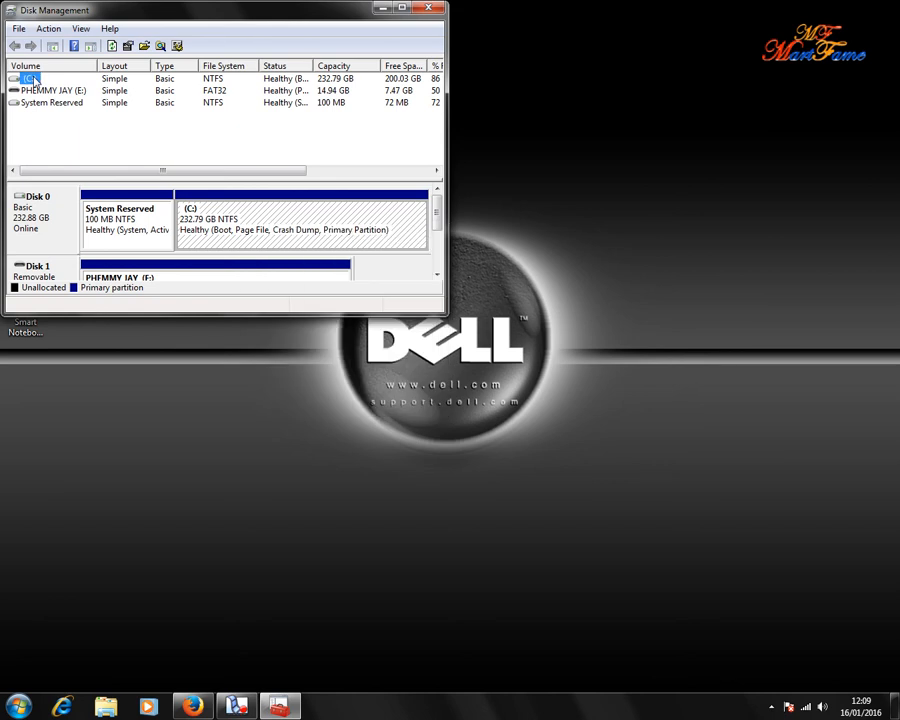
right_click(33, 80)
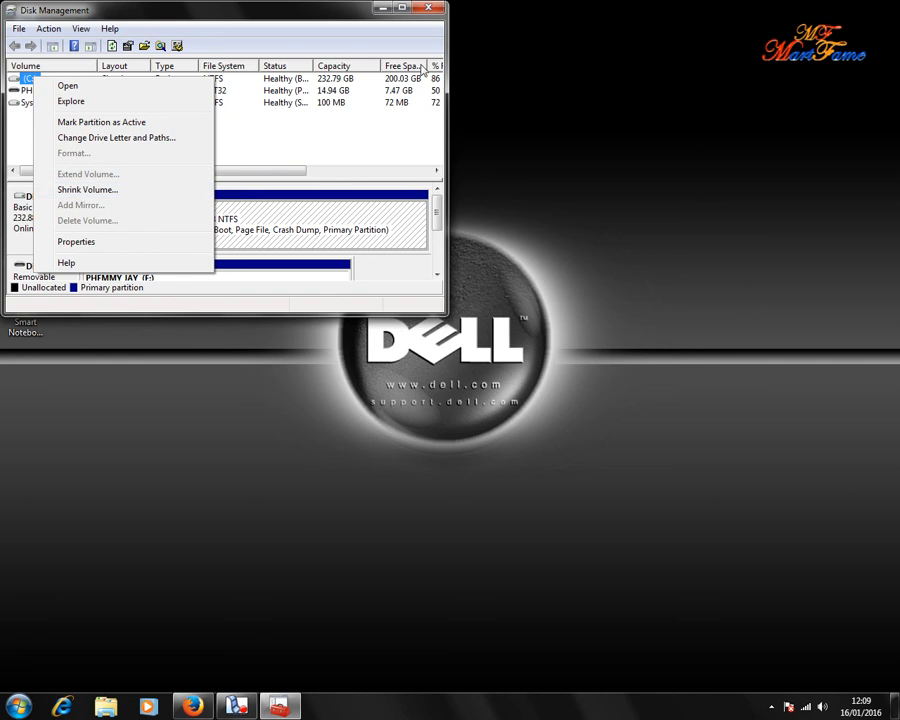
click(428, 8)
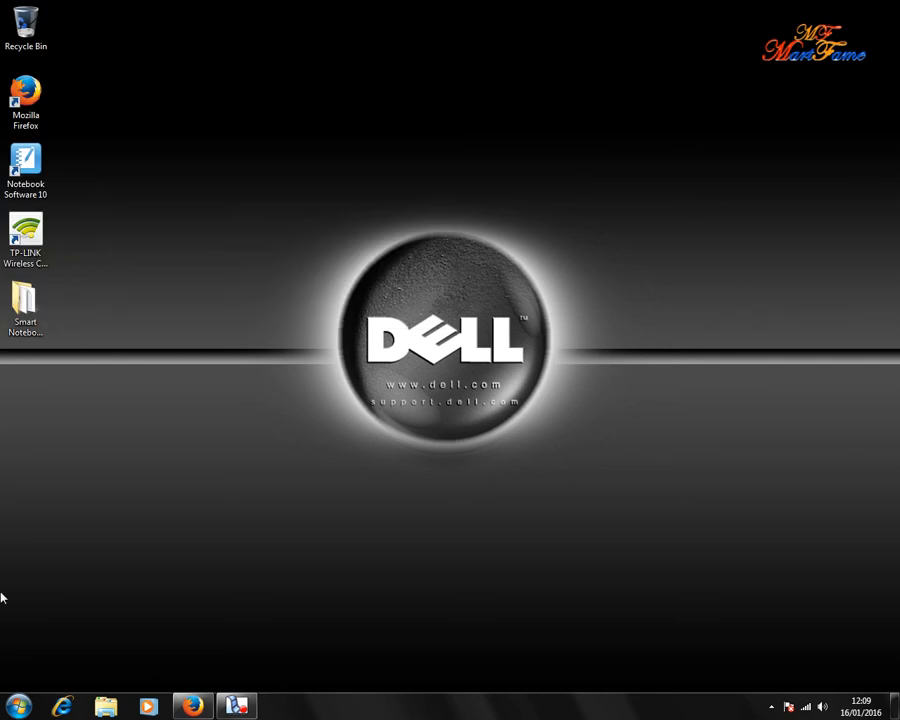
- Open the hard disk partition tool through Control Panel's System and Security category, then close both windows
click(18, 706)
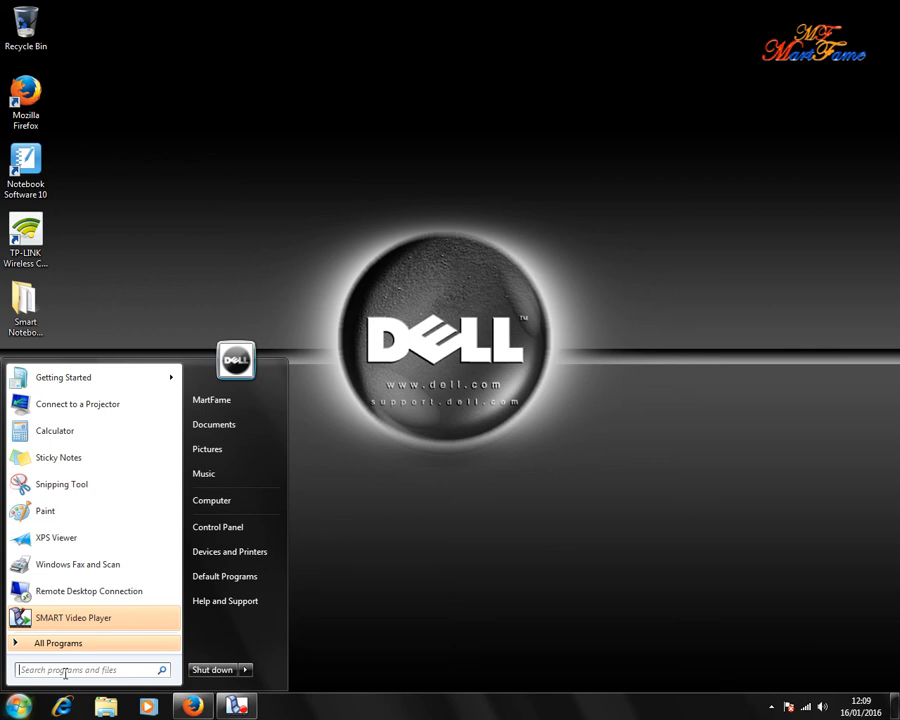
click(210, 527)
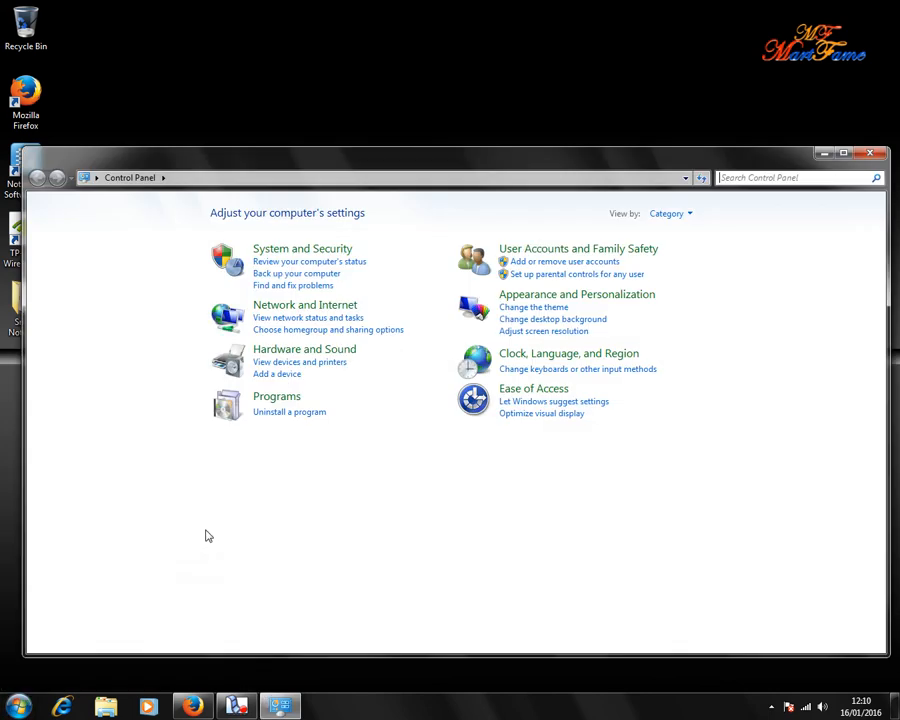
click(301, 253)
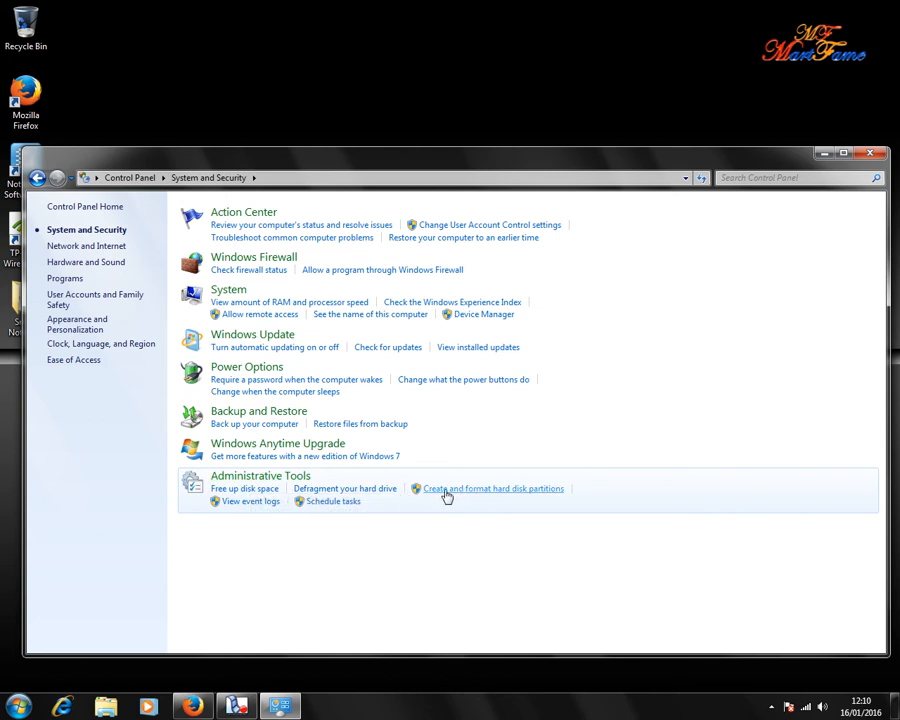
click(485, 490)
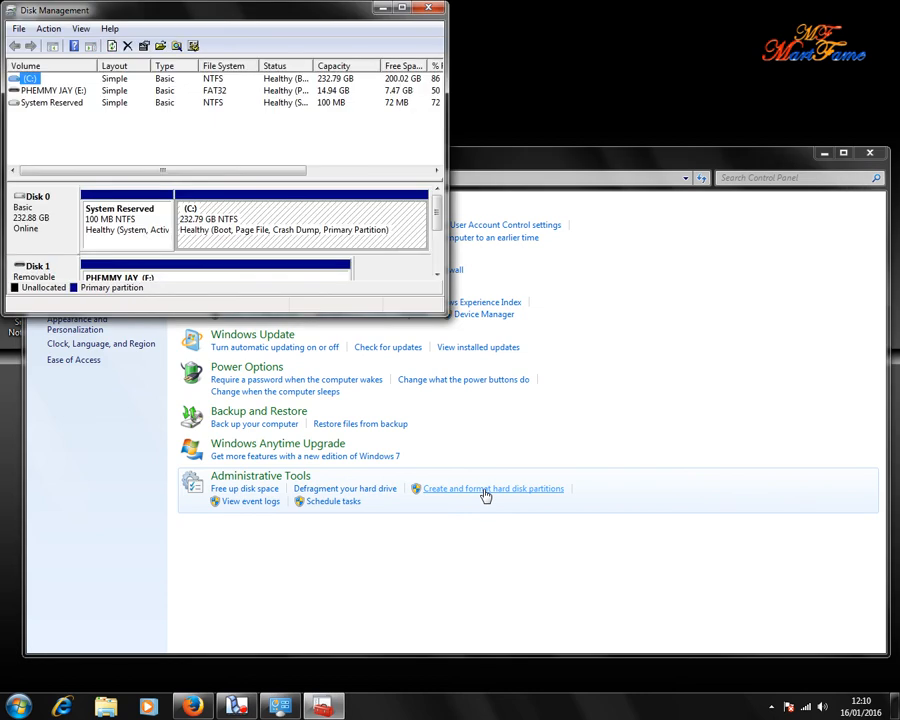
click(427, 11)
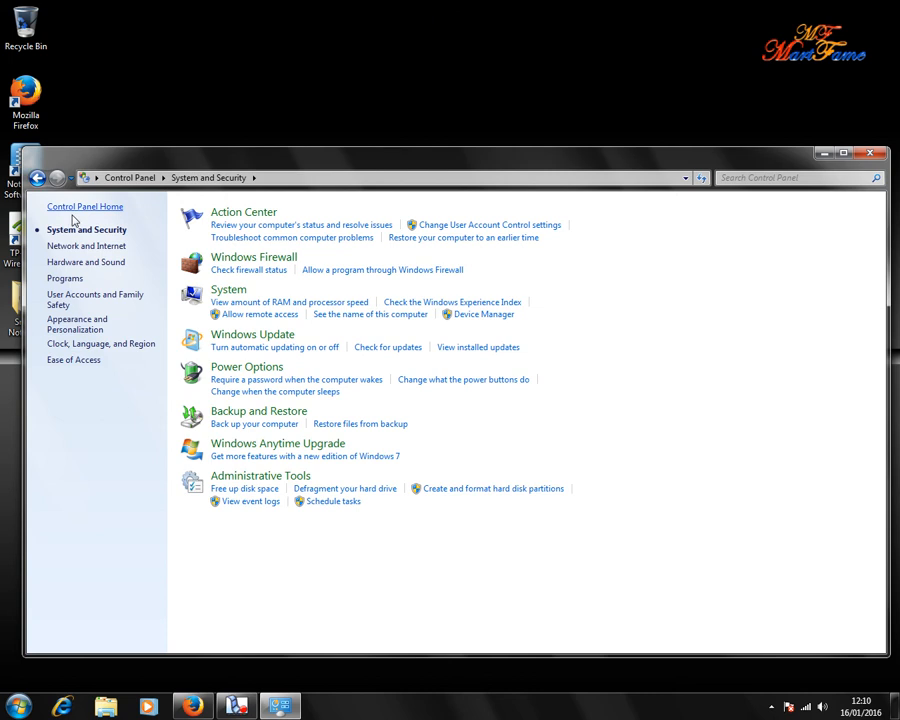
click(870, 153)
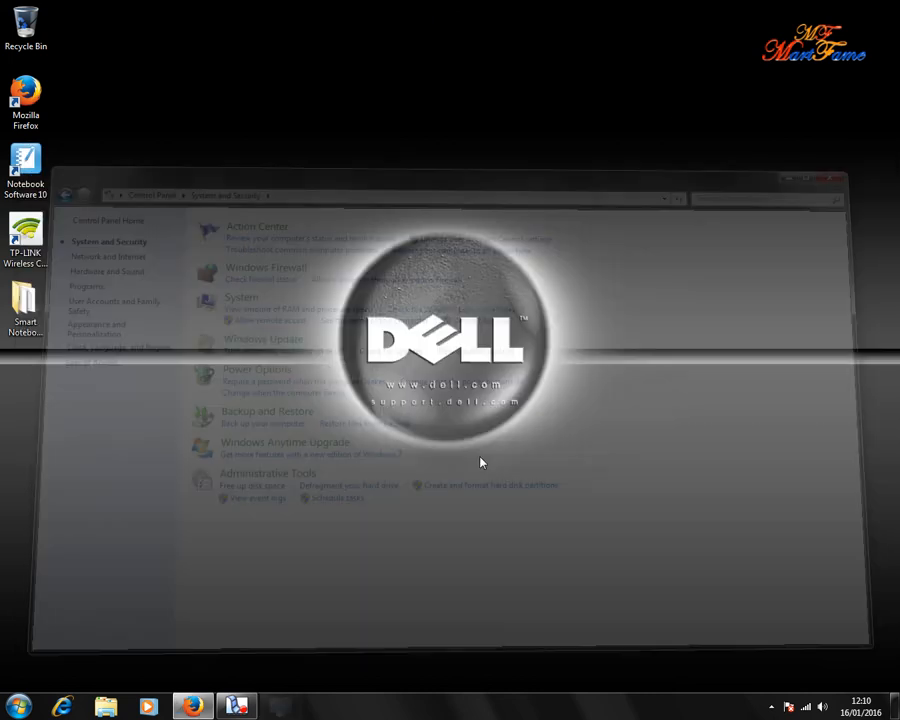
- Search the computer for "COMPUTER", open Computer Management and show its Disk Management section
click(15, 710)
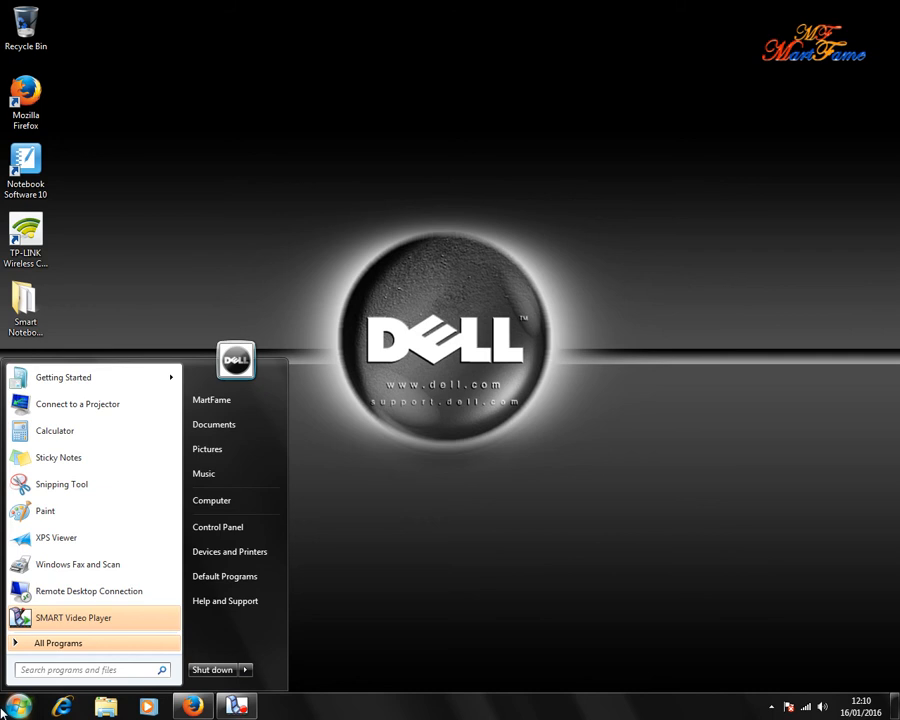
text(COMPUTER)
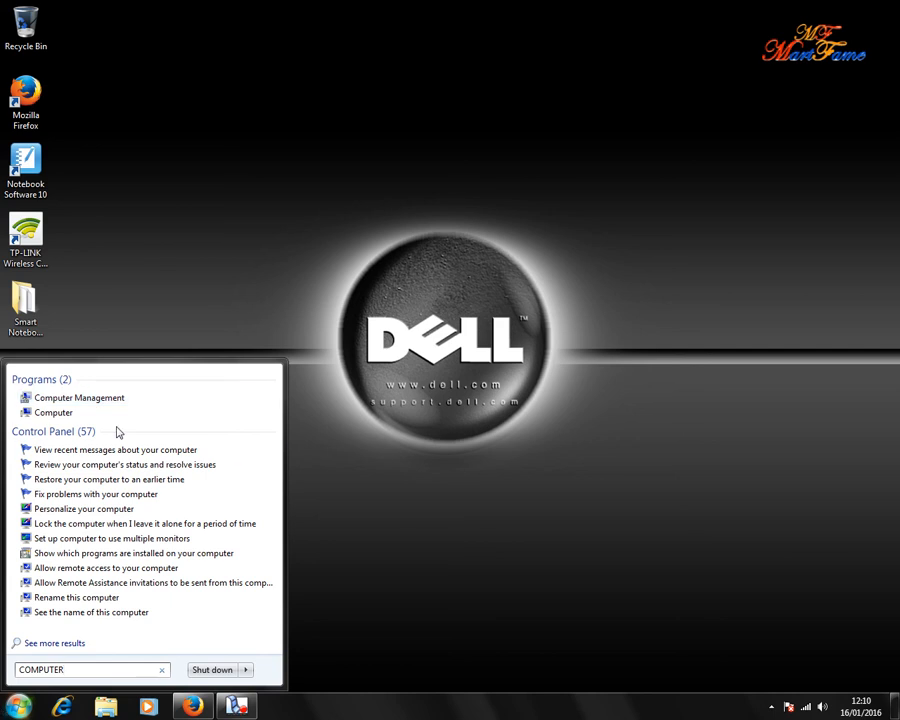
click(106, 399)
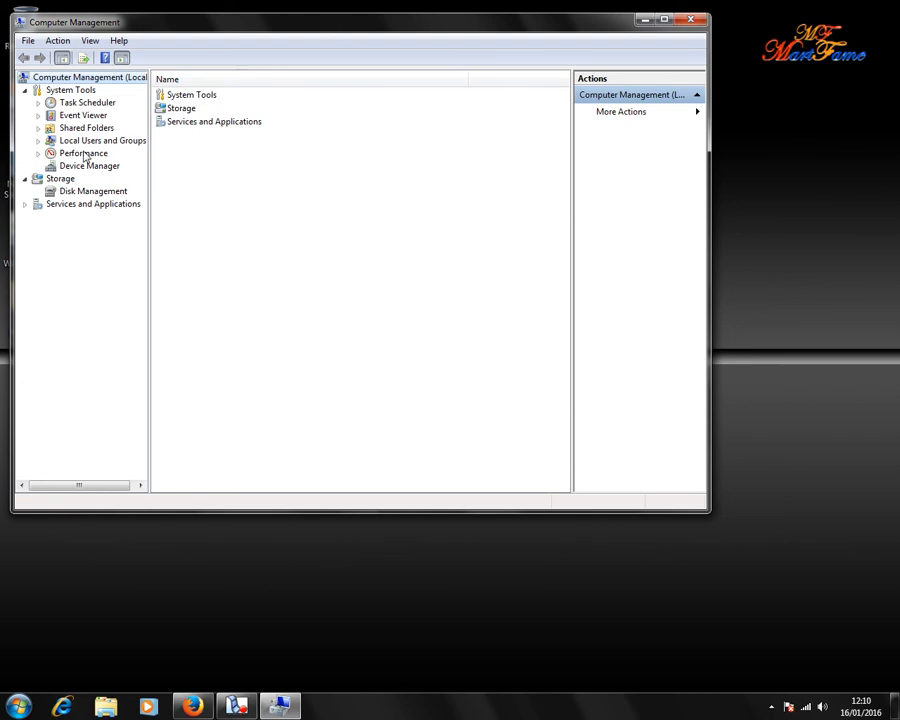
click(68, 196)
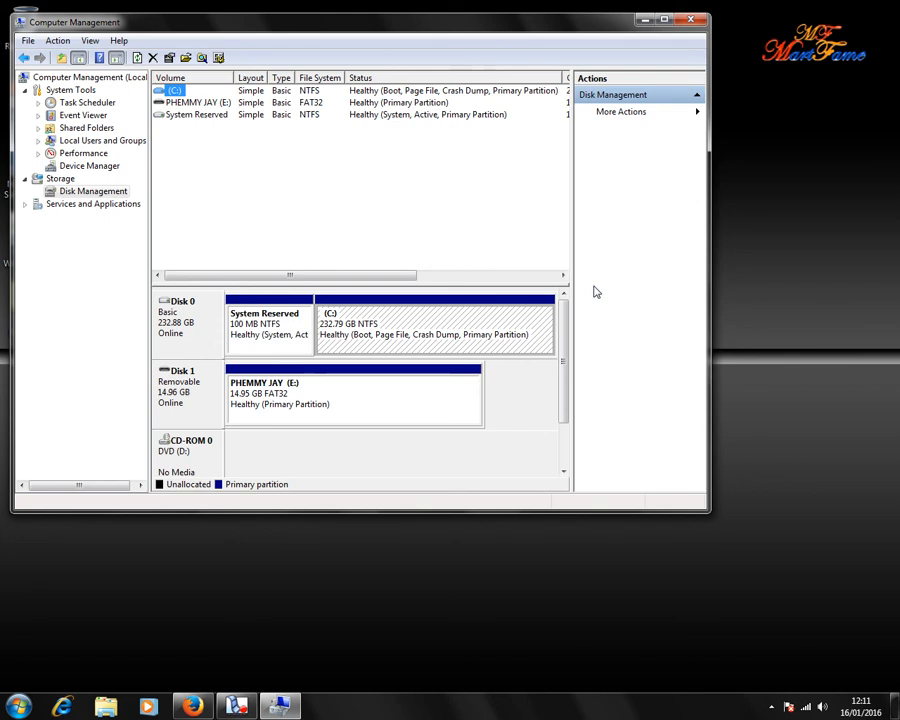
- Shrink the C: volume on Disk 0 by 70000 MB
click(362, 334)
right_click(362, 328)
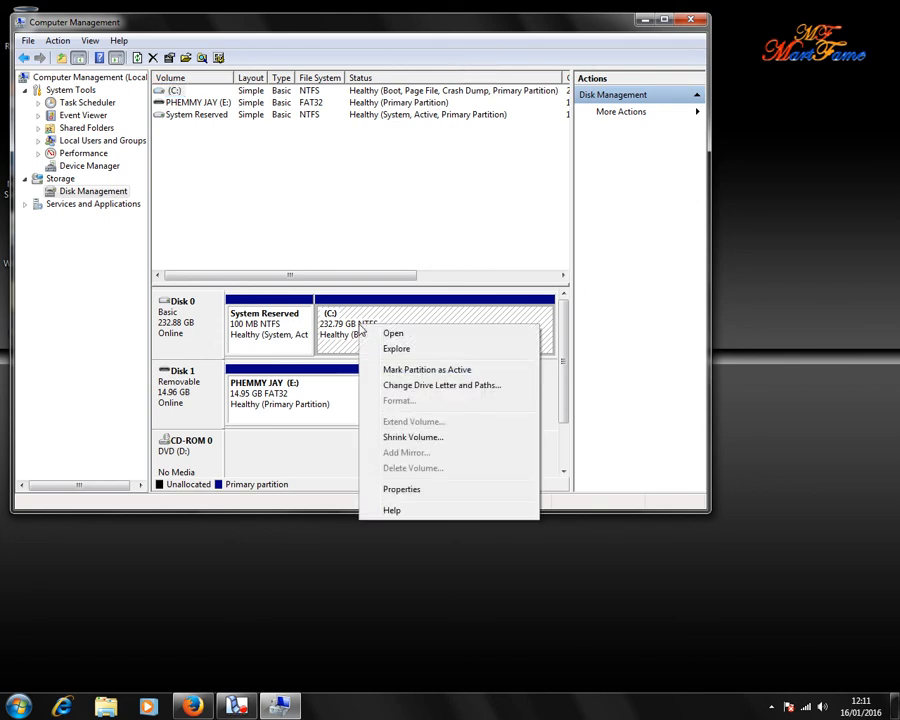
click(410, 438)
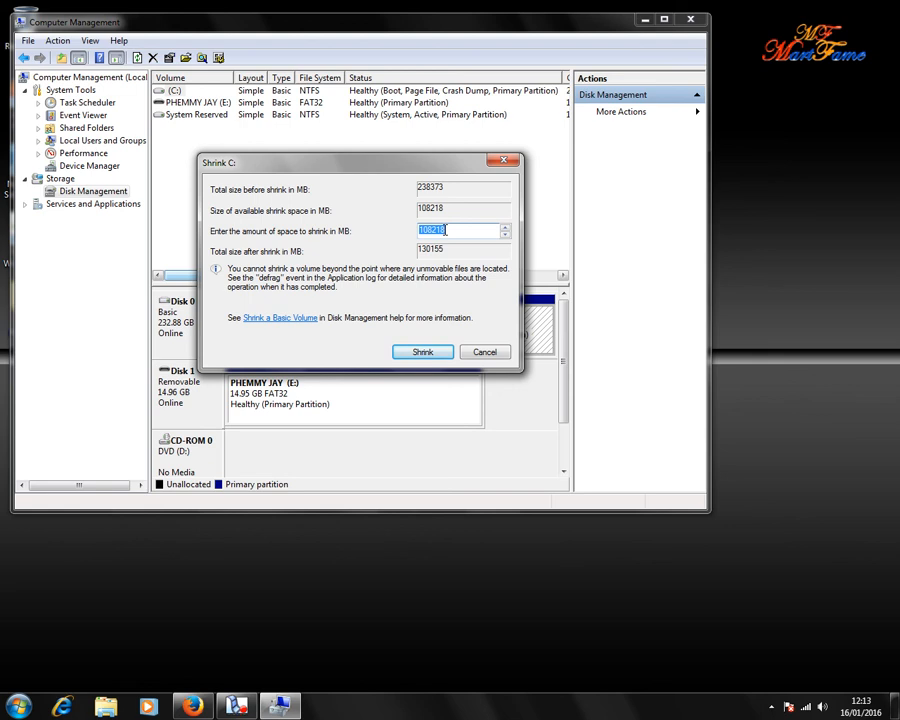
text(80000)
double_click(426, 231)
key(BackSpace)
text(70000)
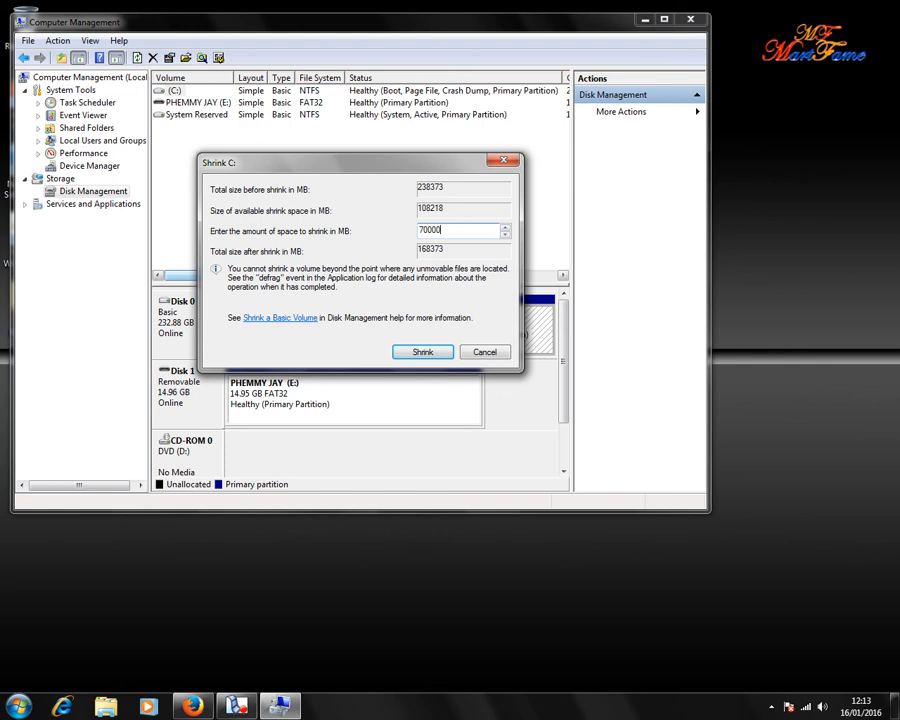
click(422, 353)
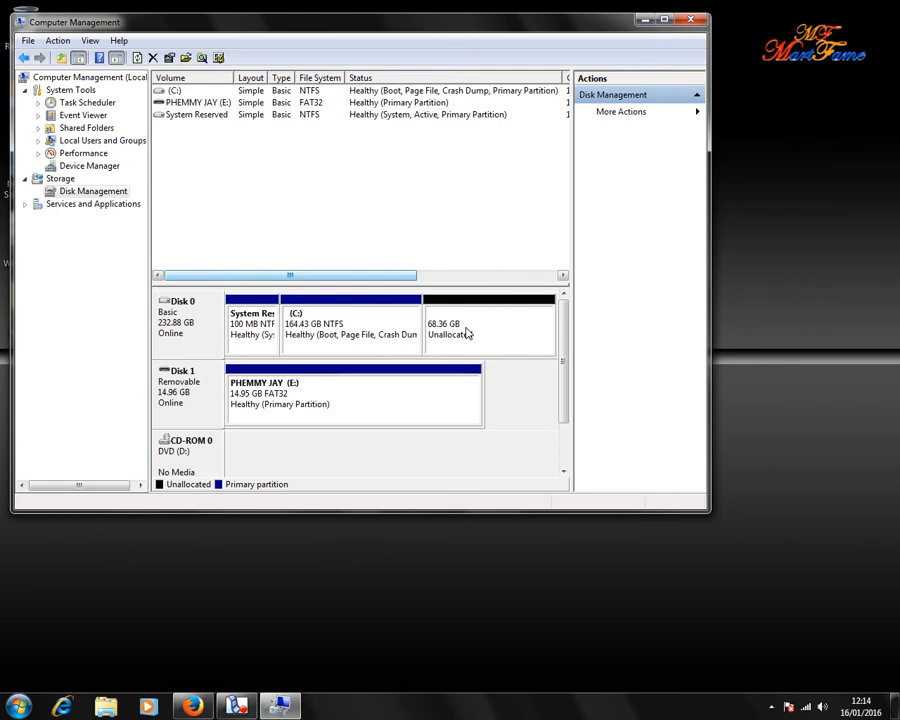
- Start a new simple volume in Disk 0's unallocated space and accept the maximum size of 69999 MB
click(467, 333)
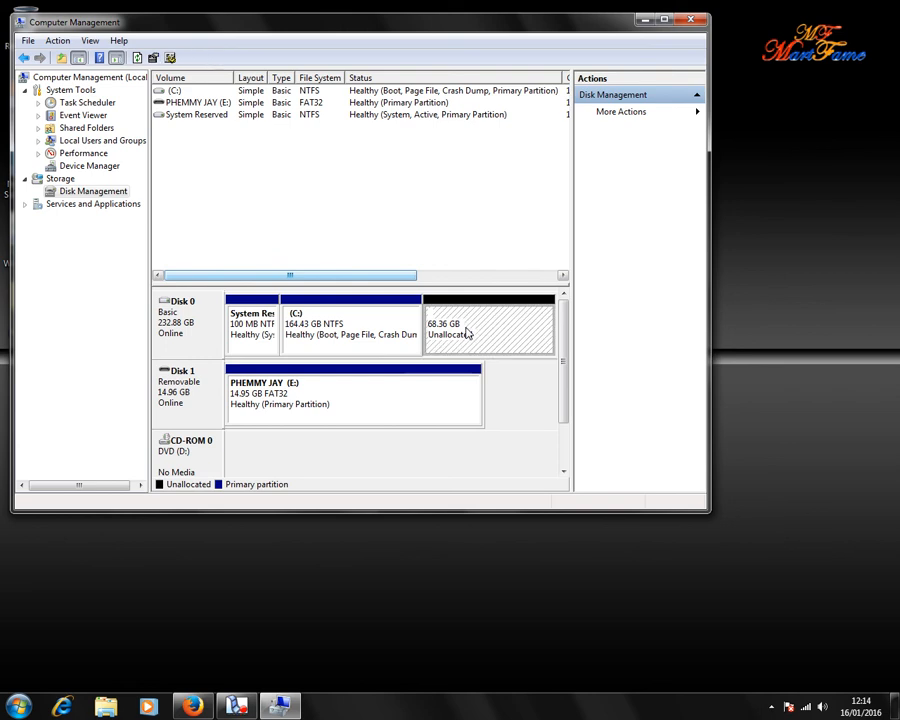
right_click(467, 333)
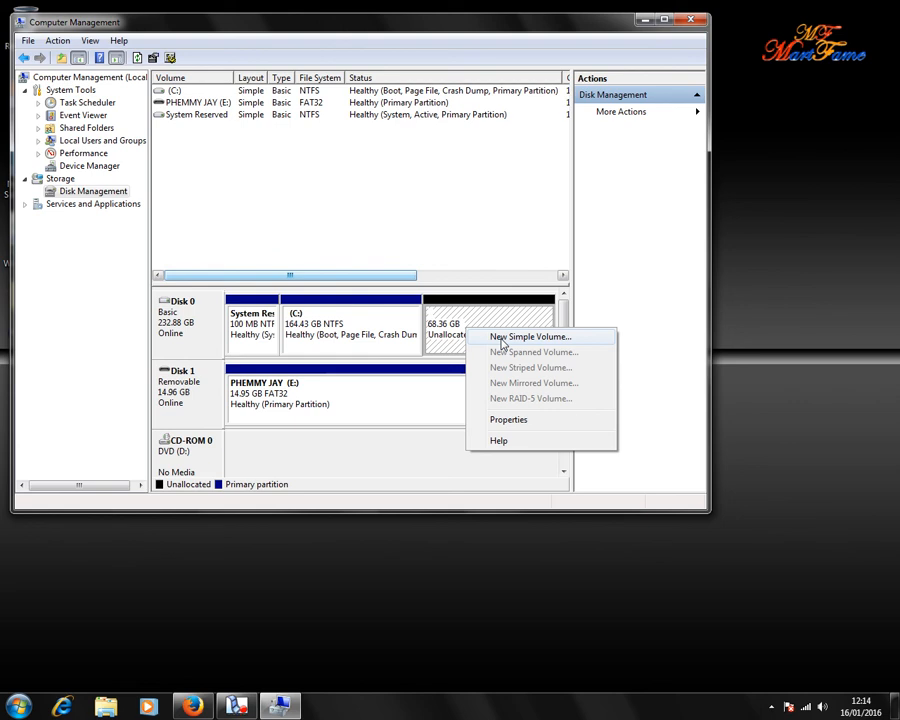
click(512, 340)
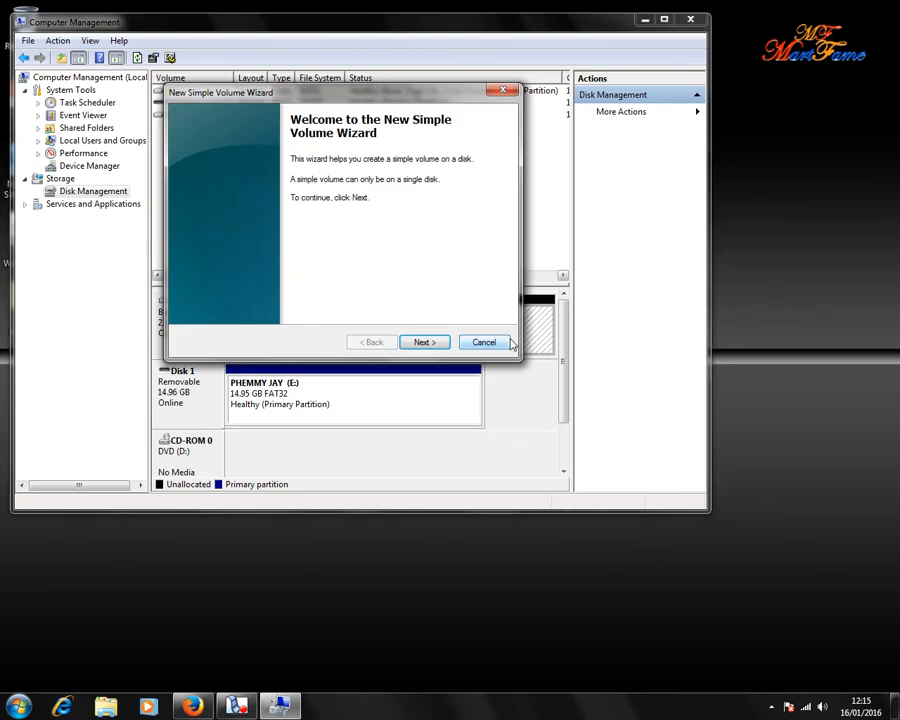
click(423, 342)
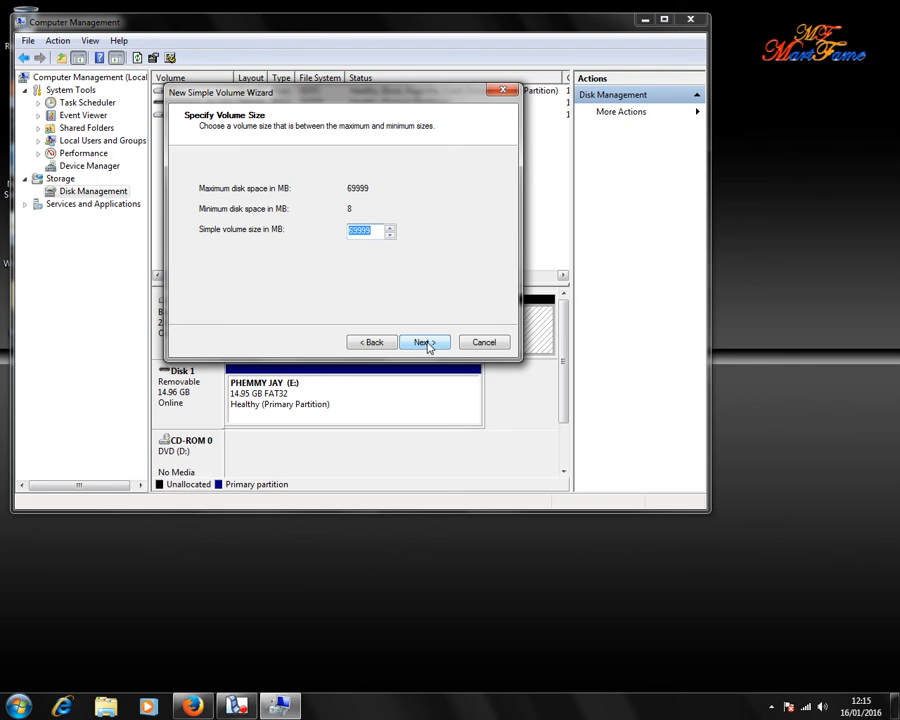
click(423, 342)
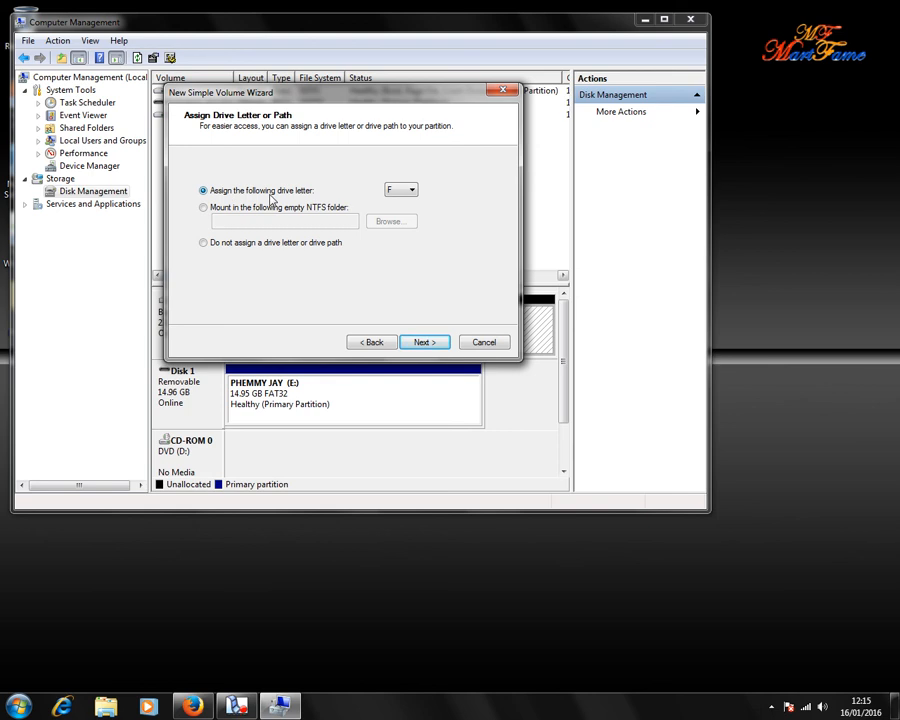
- Assign drive letter F to the new volume and continue to the format settings
click(409, 192)
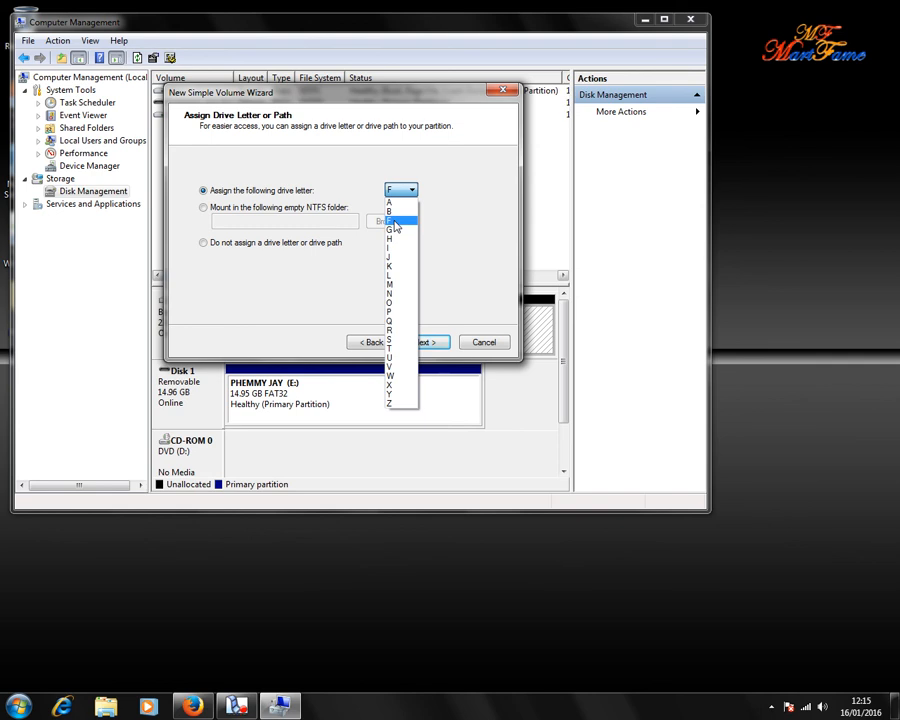
click(395, 222)
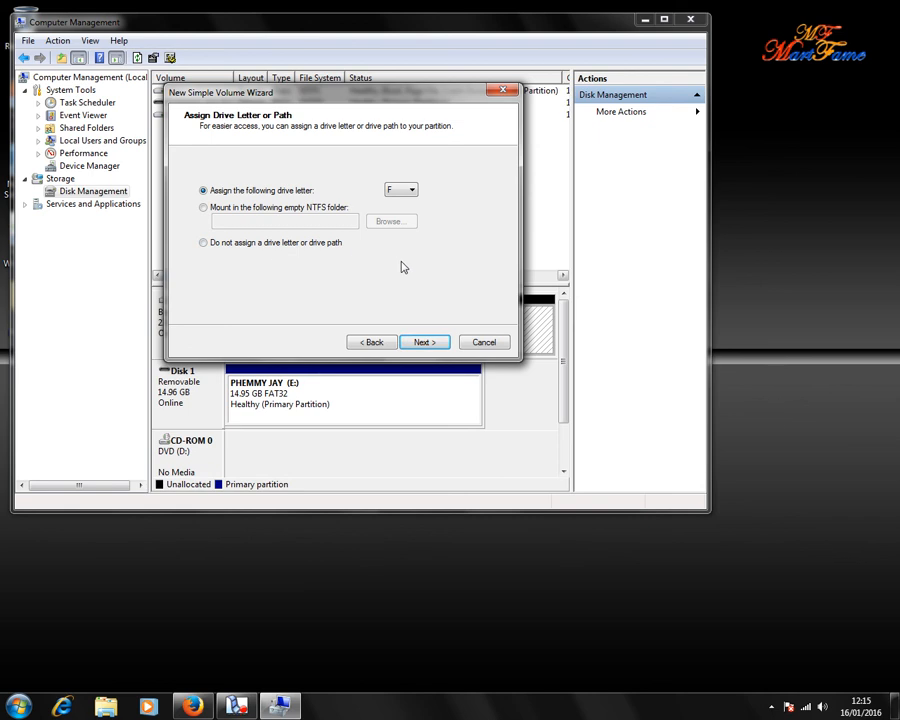
click(424, 343)
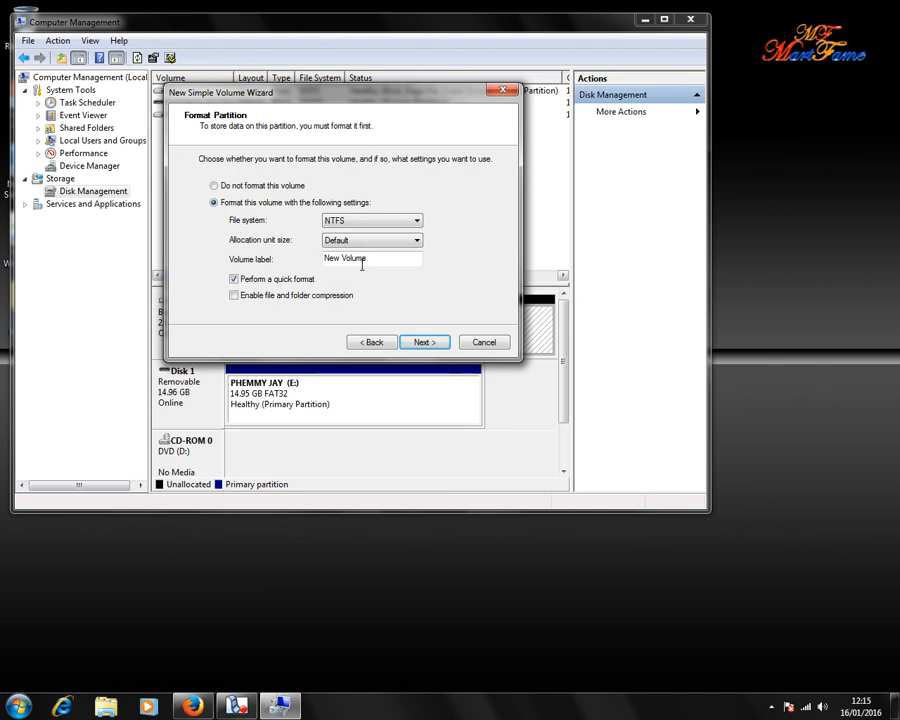
- Replace the new volume's label with "MartFame"
drag(368, 258, 232, 263)
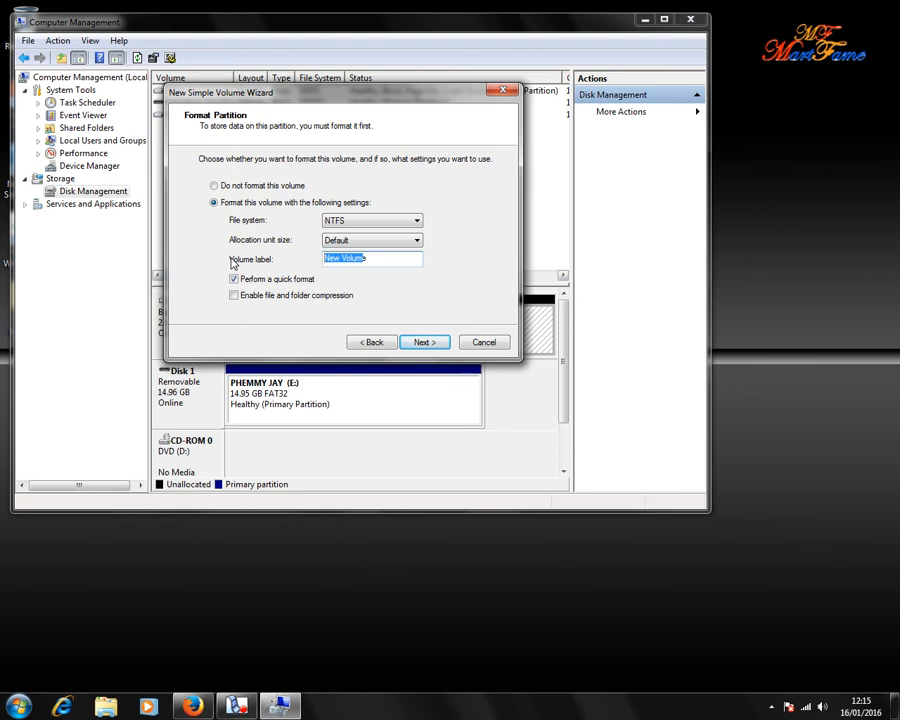
key(BackSpace)
text(mARTFAME)
key(BackSpace)
key(BackSpace)
key(BackSpace)
key(BackSpace)
key(BackSpace)
key(BackSpace)
key(BackSpace)
key(BackSpace)
text(MartFame)
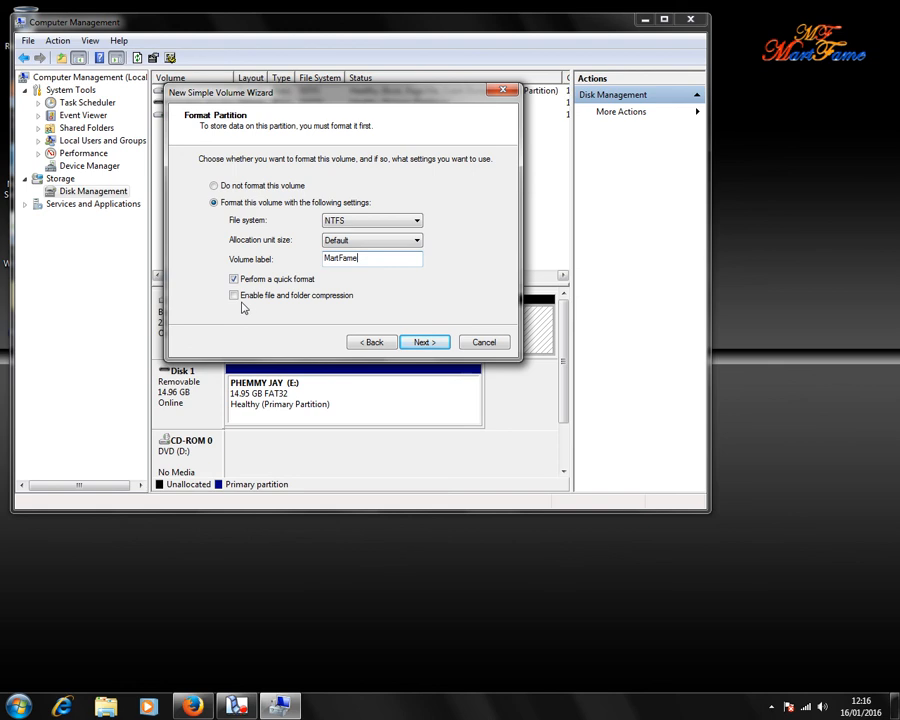
- Accept the NTFS quick-format settings, finish creating the MartFame (F:) volume, and review the C: and F: partitions on Disk 0
click(424, 343)
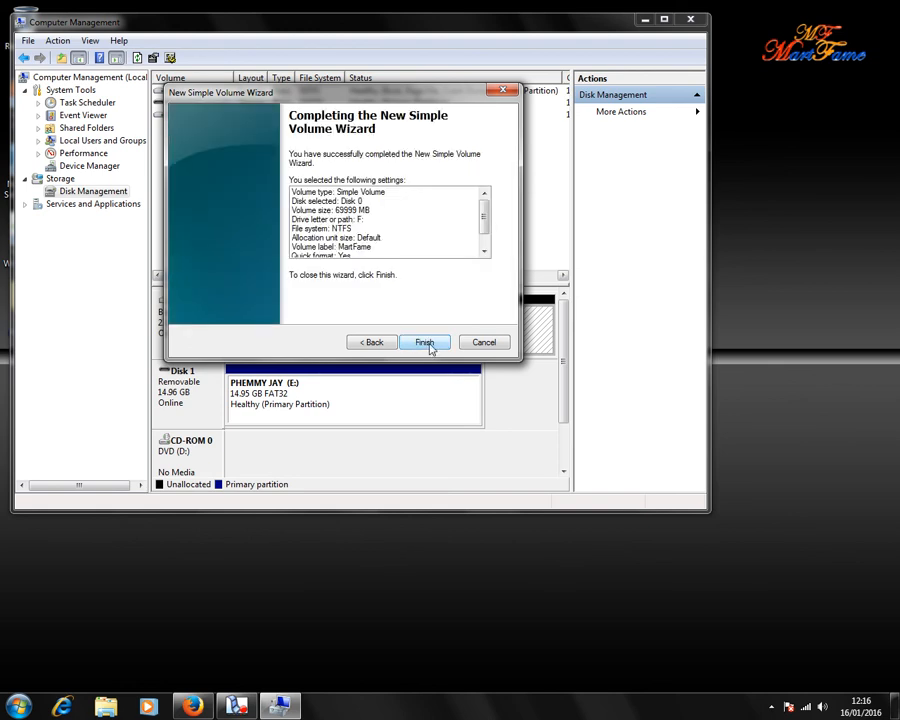
click(429, 346)
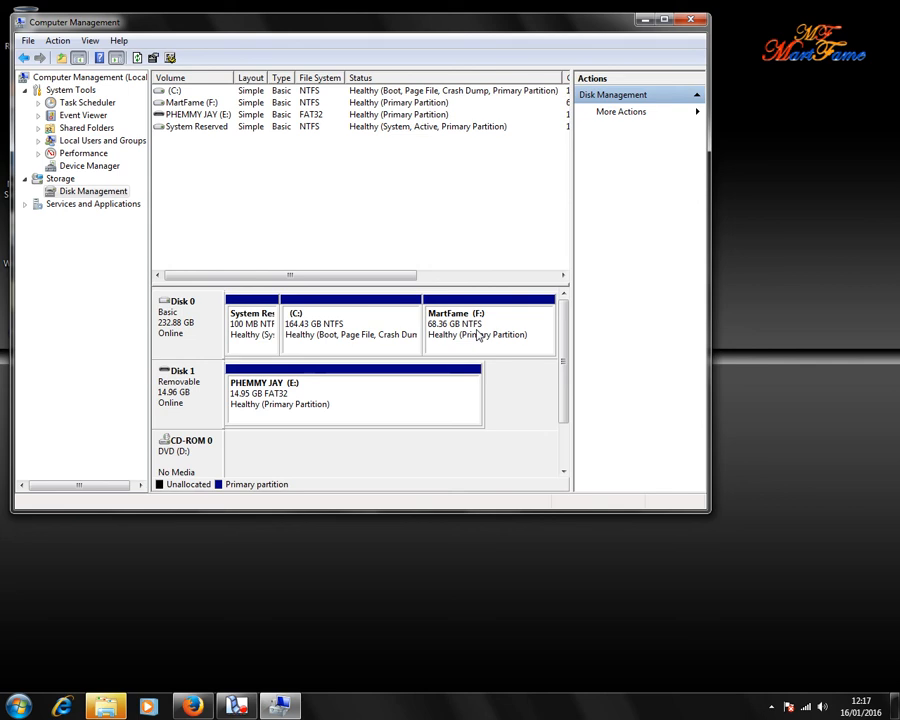
click(336, 330)
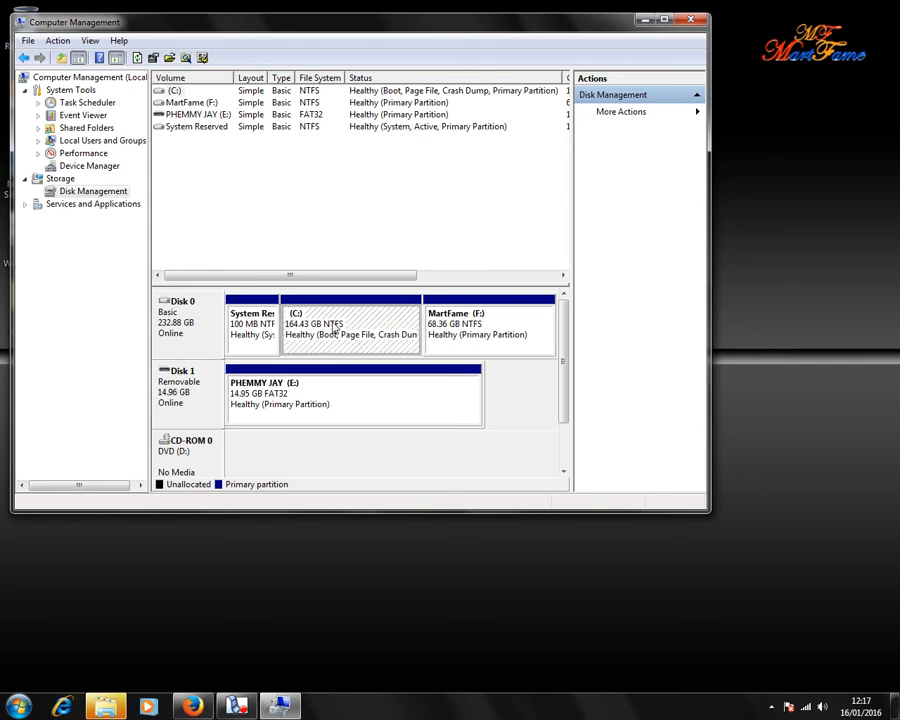
click(483, 338)
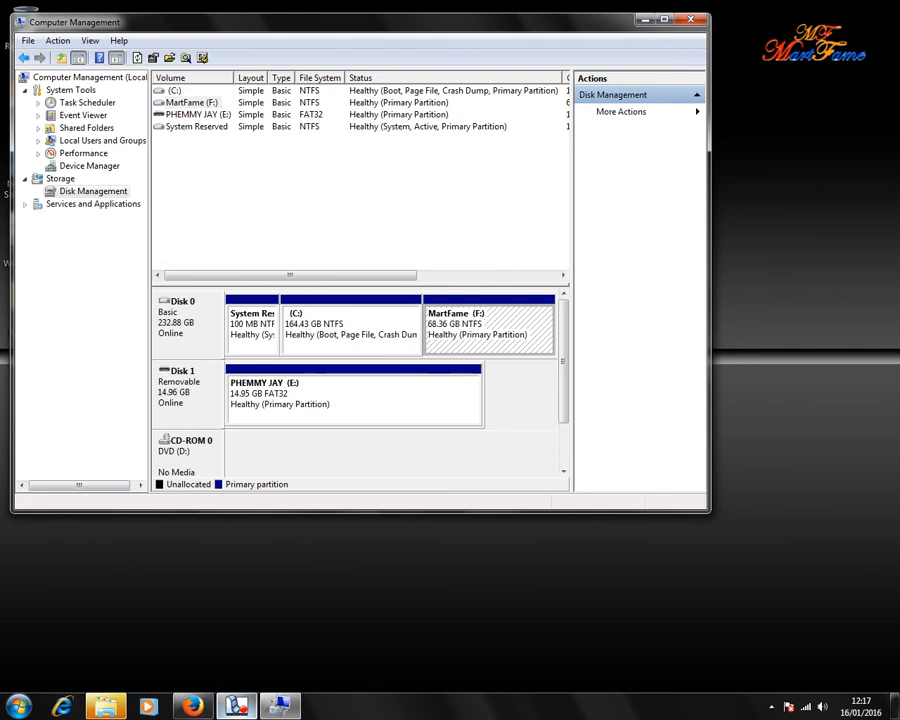
mouse_move(238, 710)
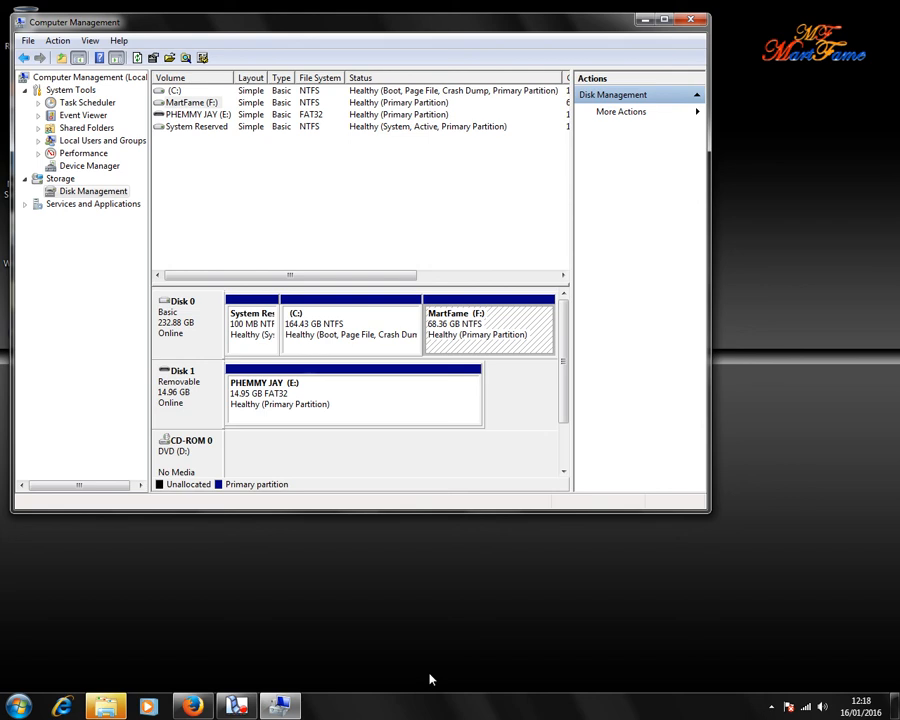
click(237, 706)
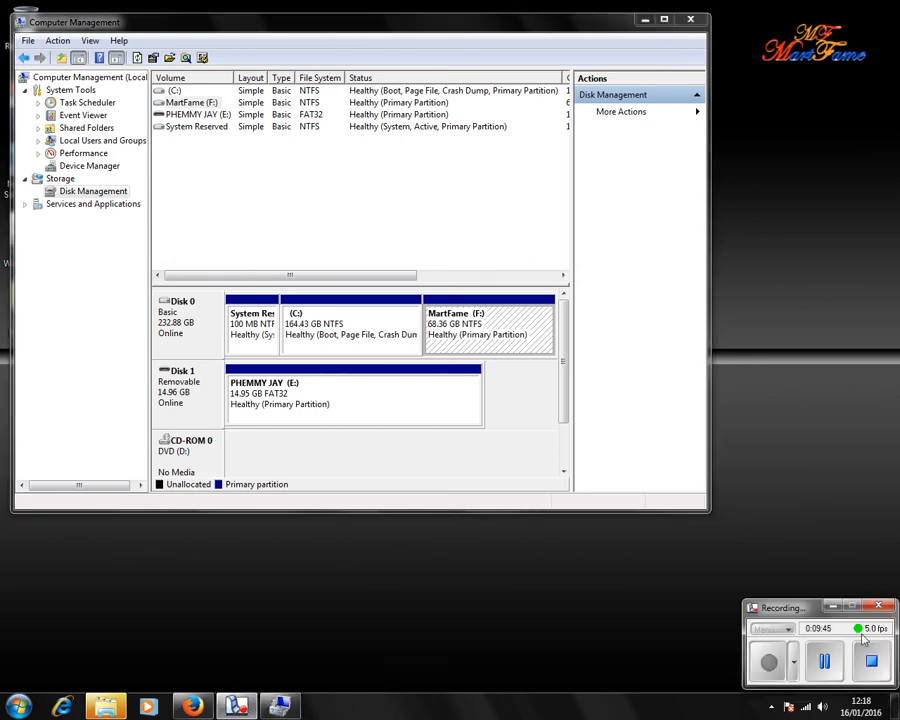